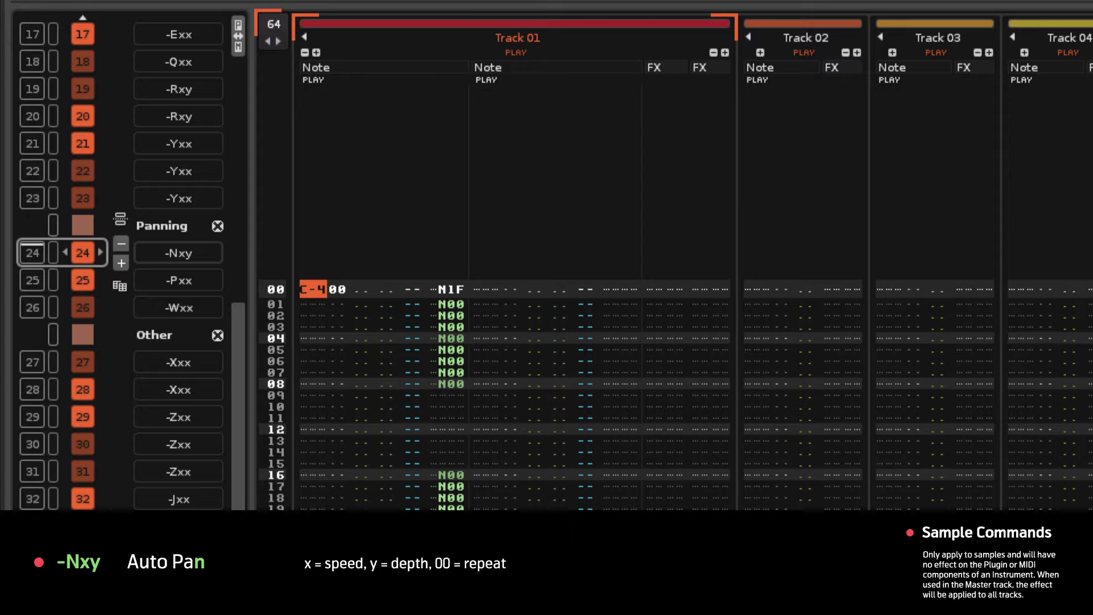
# Play the auto-pan pattern whose Track 01 C-4 note carries N1F, NFF, N8F and NF8
pyautogui.press('space')
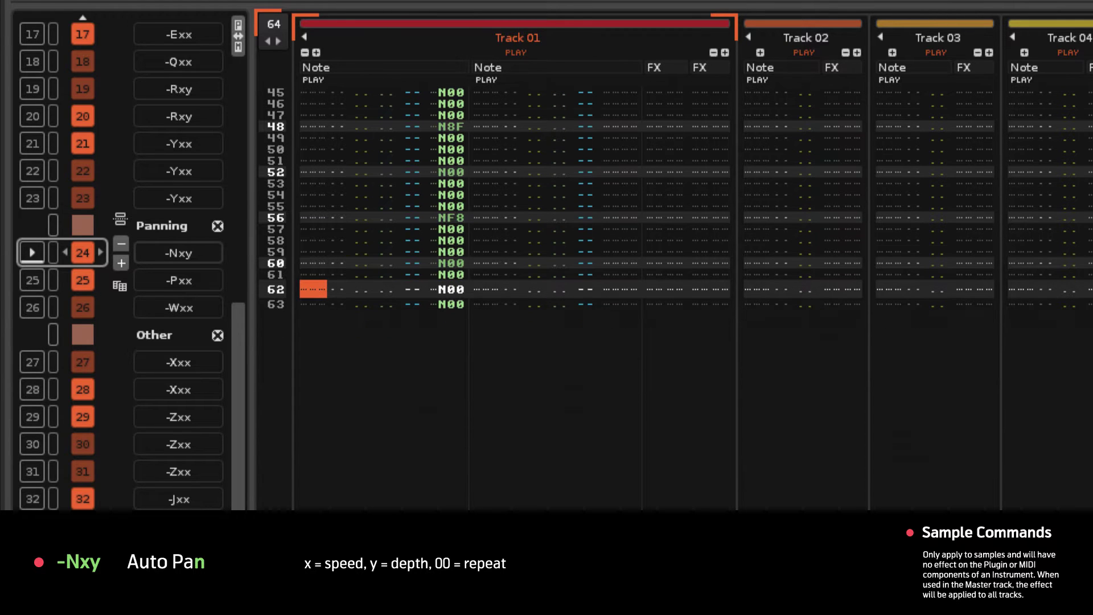
# Stop, move to the next pattern, and play the Pxx/Wxx panning and width pattern twice
pyautogui.press('space')
pyautogui.press('Down')
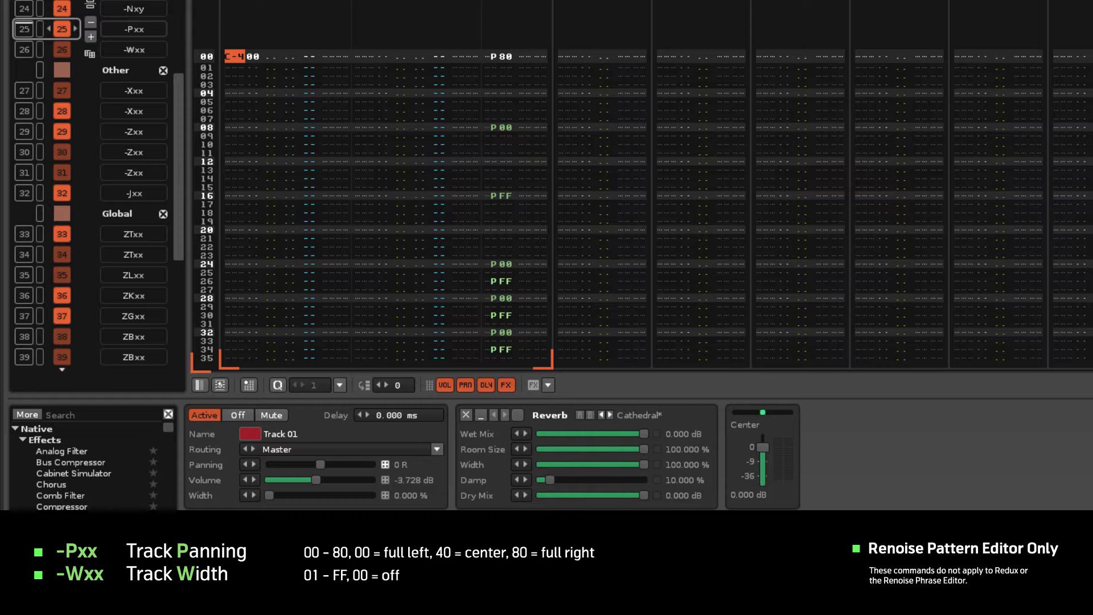
pyautogui.press('space')
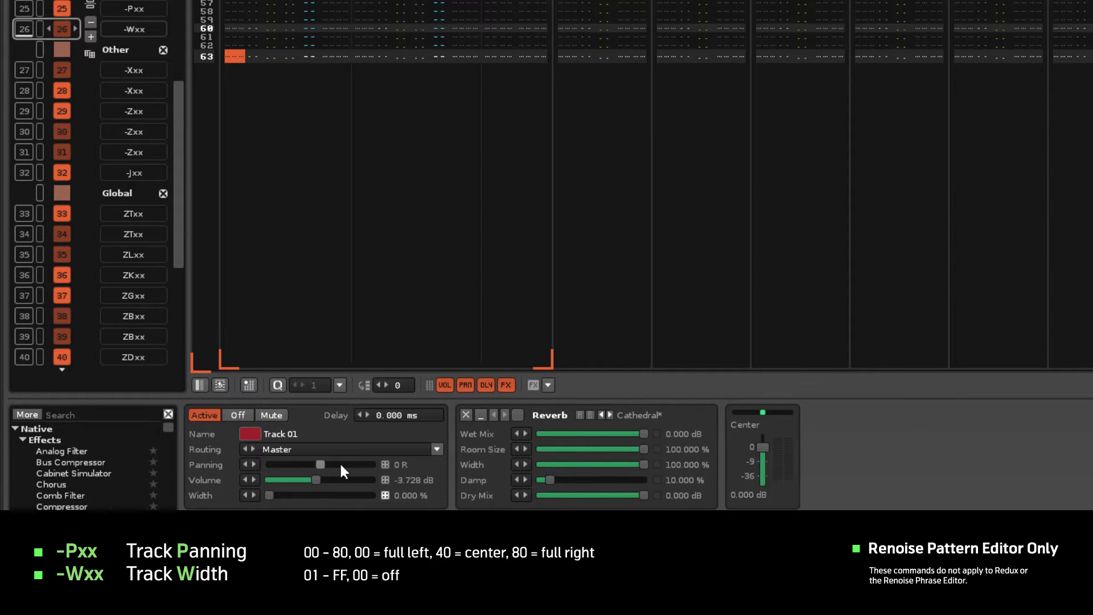
pyautogui.press('space')
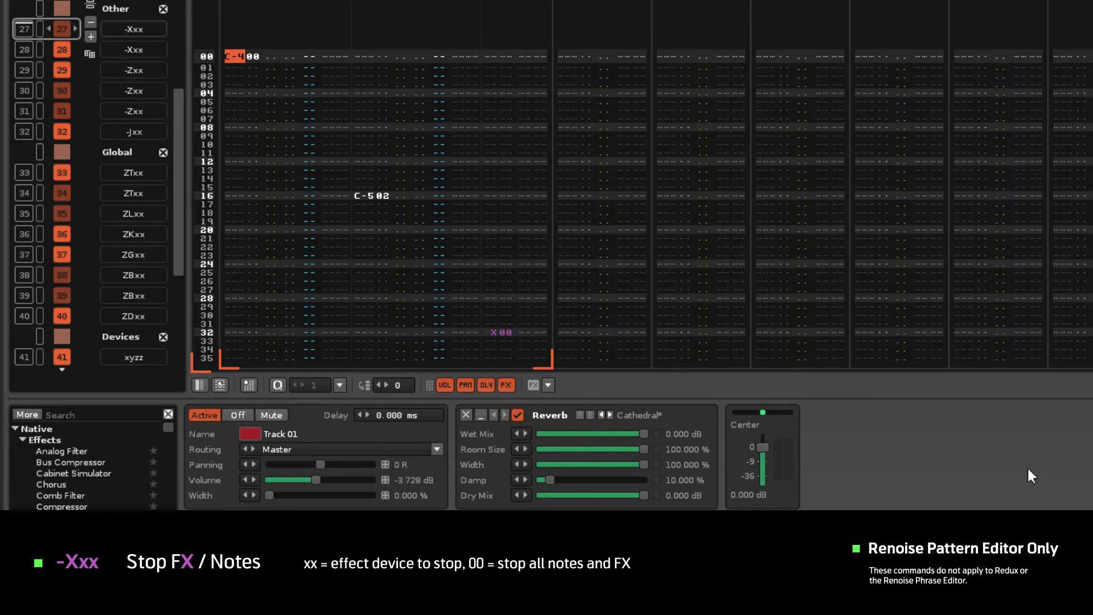
# Play the X00 stop-notes pattern to its end, then select sequence slot 28
pyautogui.press('space')
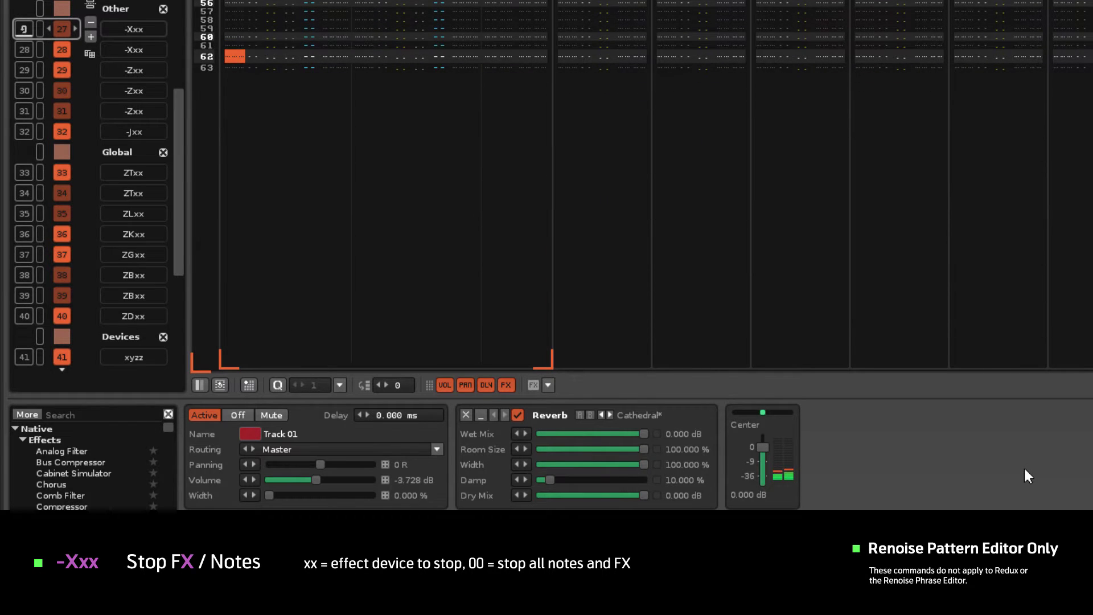
pyautogui.press('space')
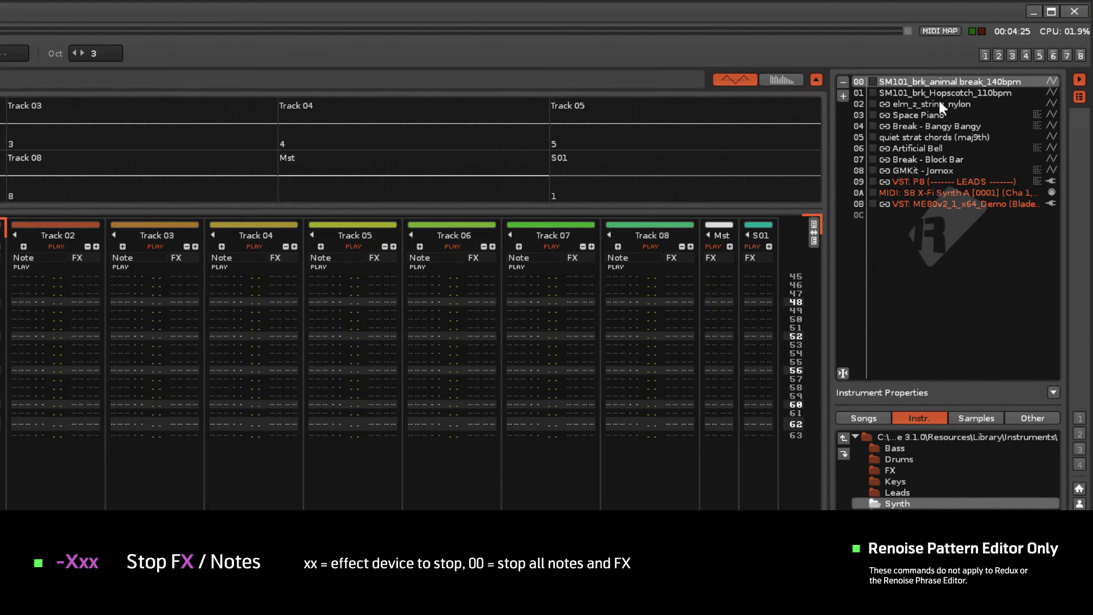
pyautogui.doubleClick(938, 104)
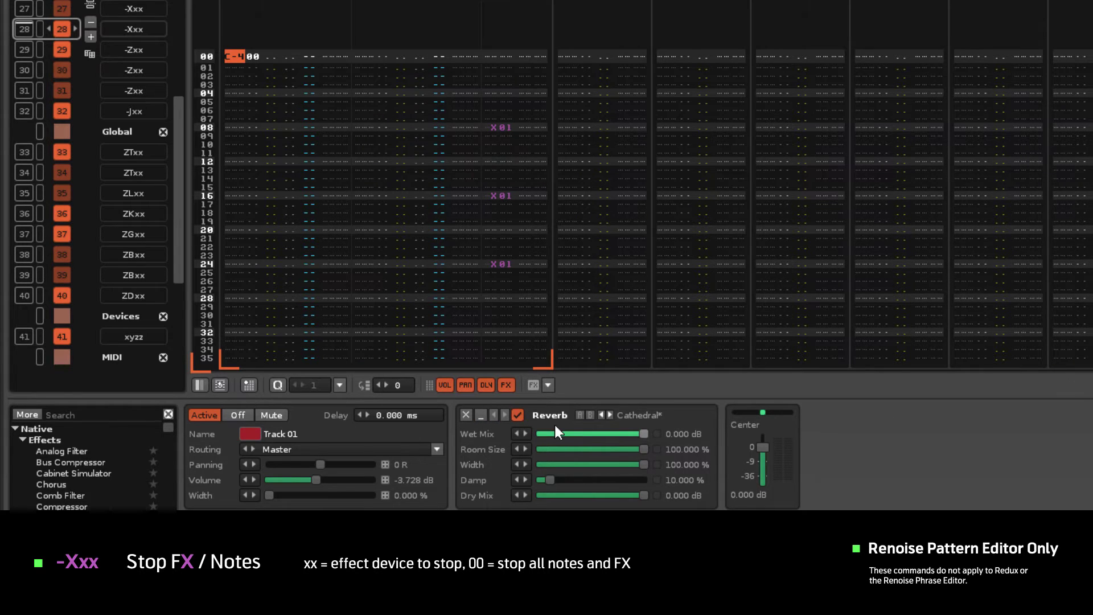
pyautogui.doubleClick(100, 450)
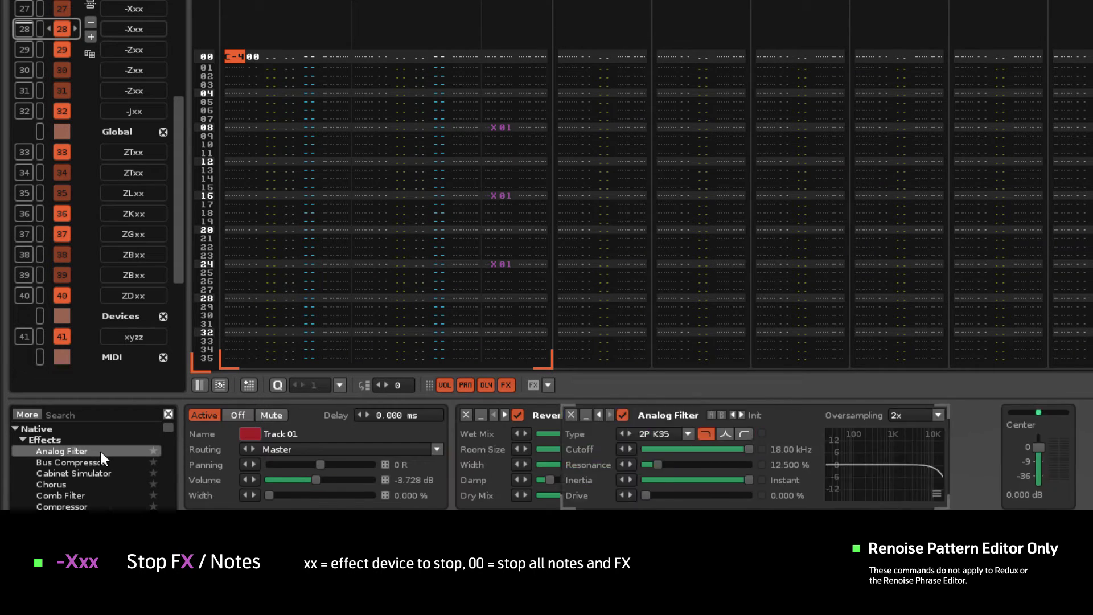
pyautogui.doubleClick(87, 484)
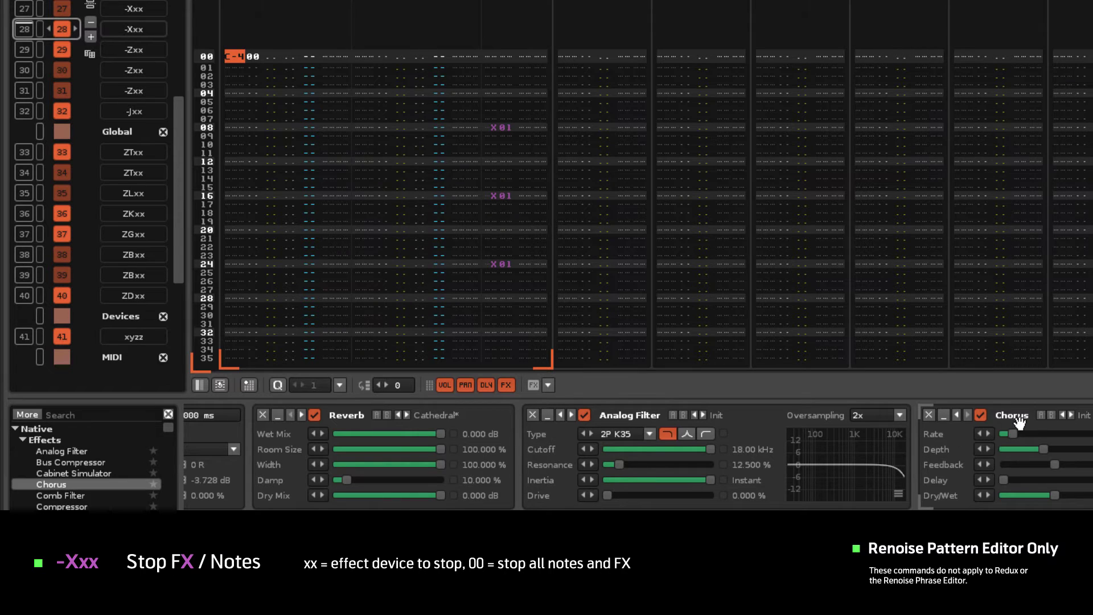
pyautogui.hotkey('ctrl', 'z')
pyautogui.hotkey('ctrl', 'z')
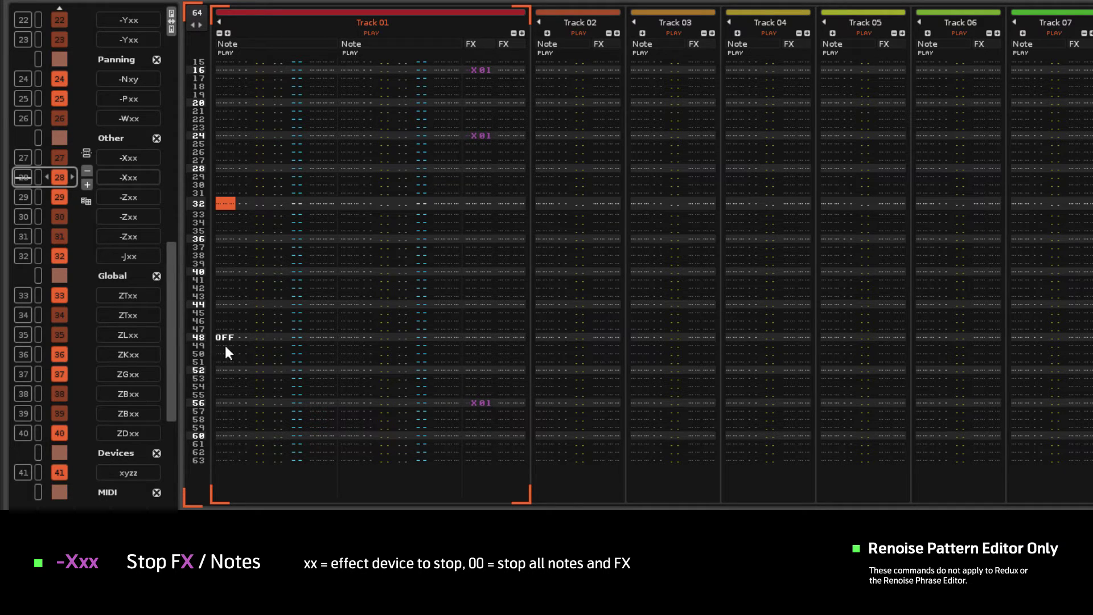
# Play the X01 stop-effect pattern on sequence slot 28
pyautogui.press('space')
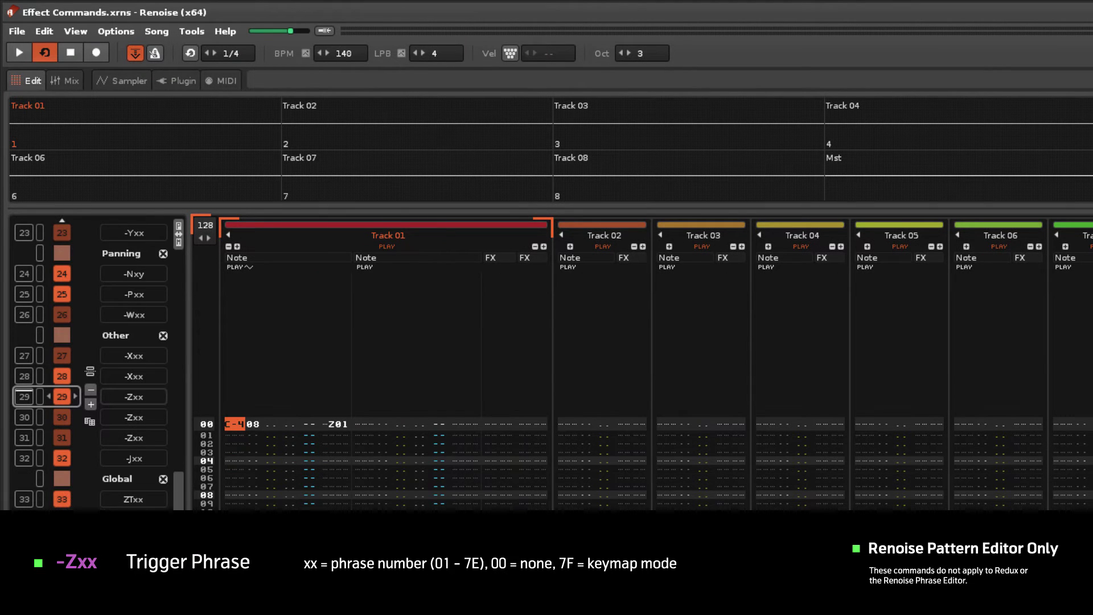
# View the instrument's phrases, then play the Z01–Z03 phrase-trigger pattern
pyautogui.click(128, 80)
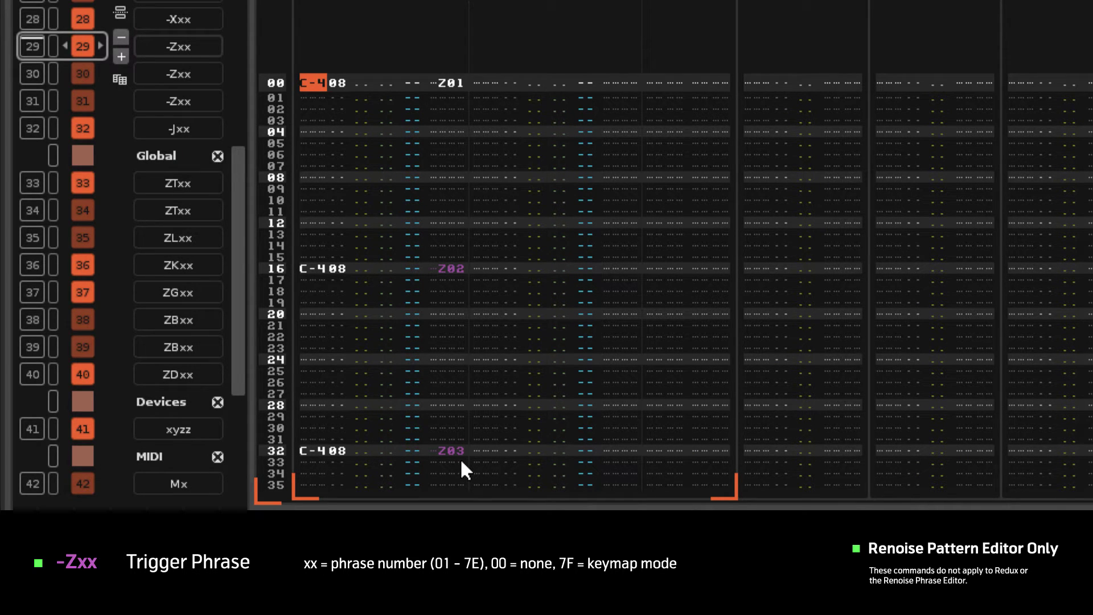
pyautogui.press('space')
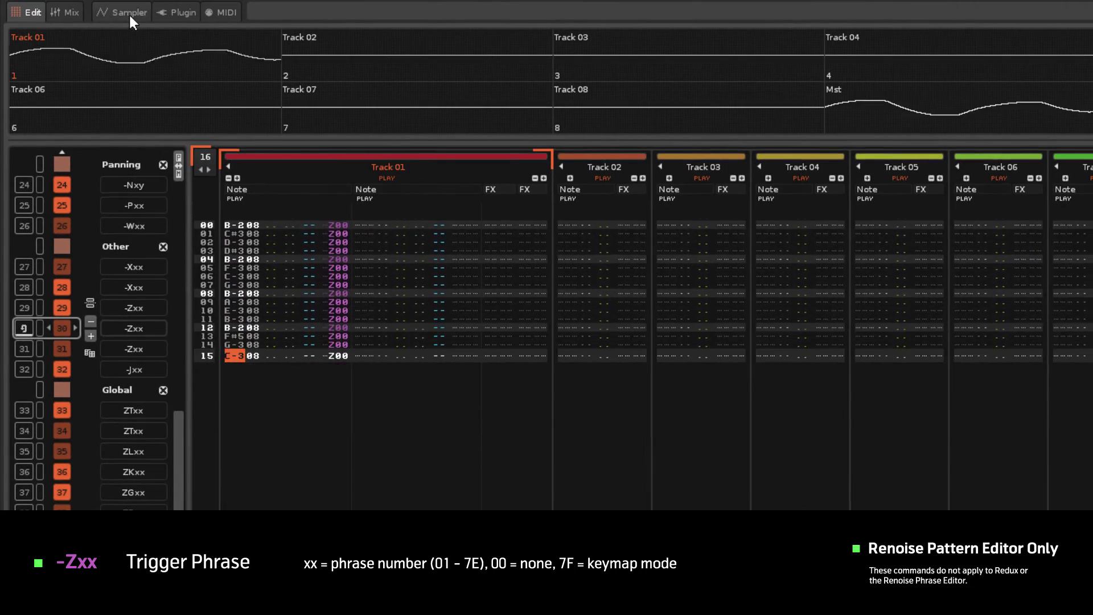
# Preview the XB-09 Snare 007 sample in the Sampler, then move to sequence slot 31
pyautogui.click(129, 17)
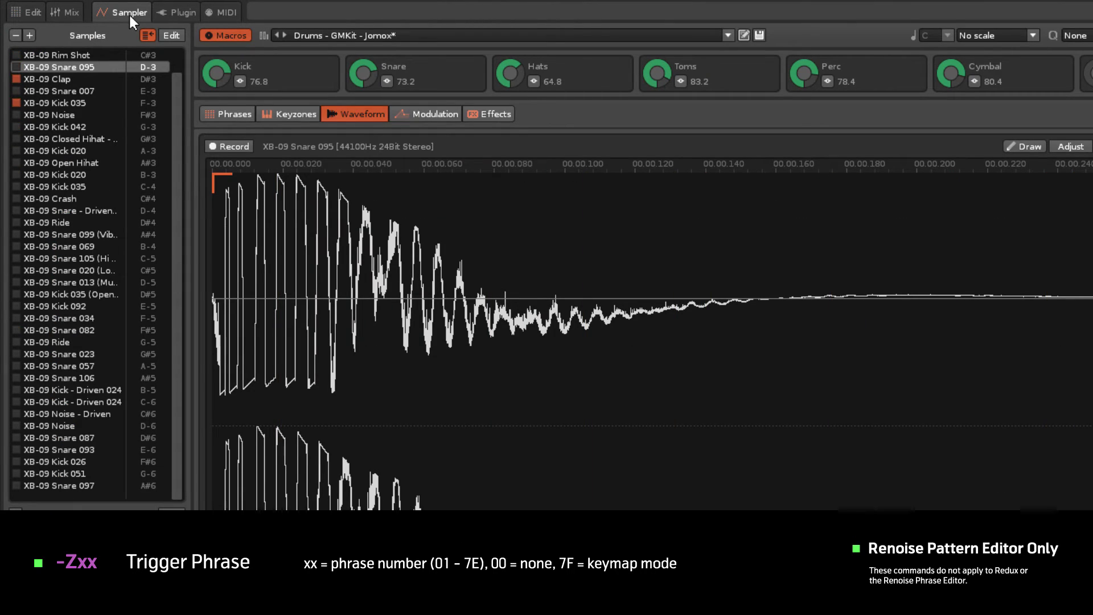
pyautogui.click(68, 90)
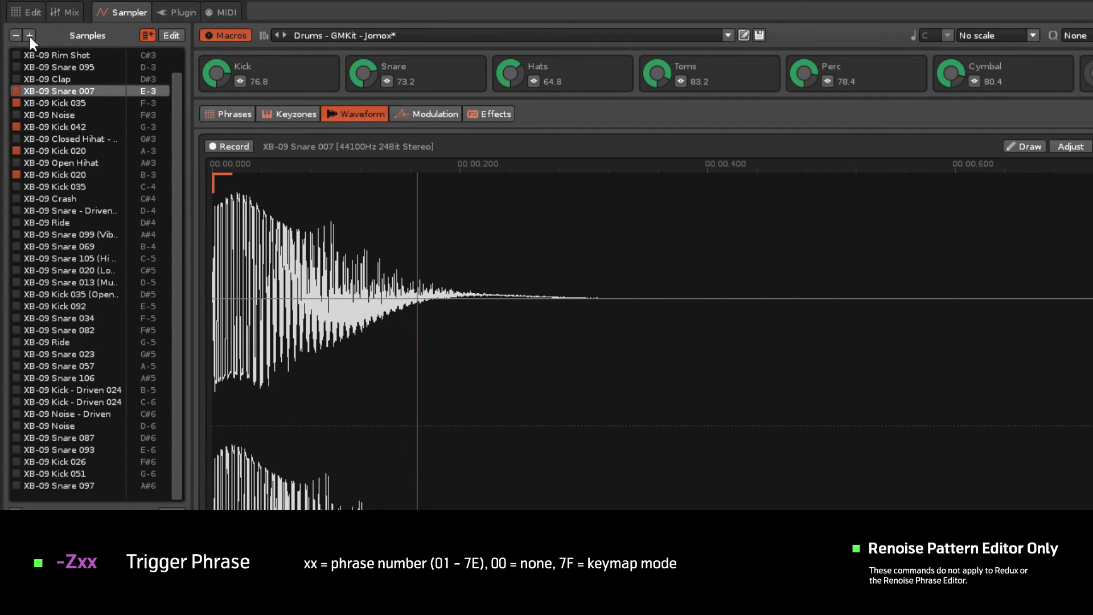
pyautogui.click(30, 11)
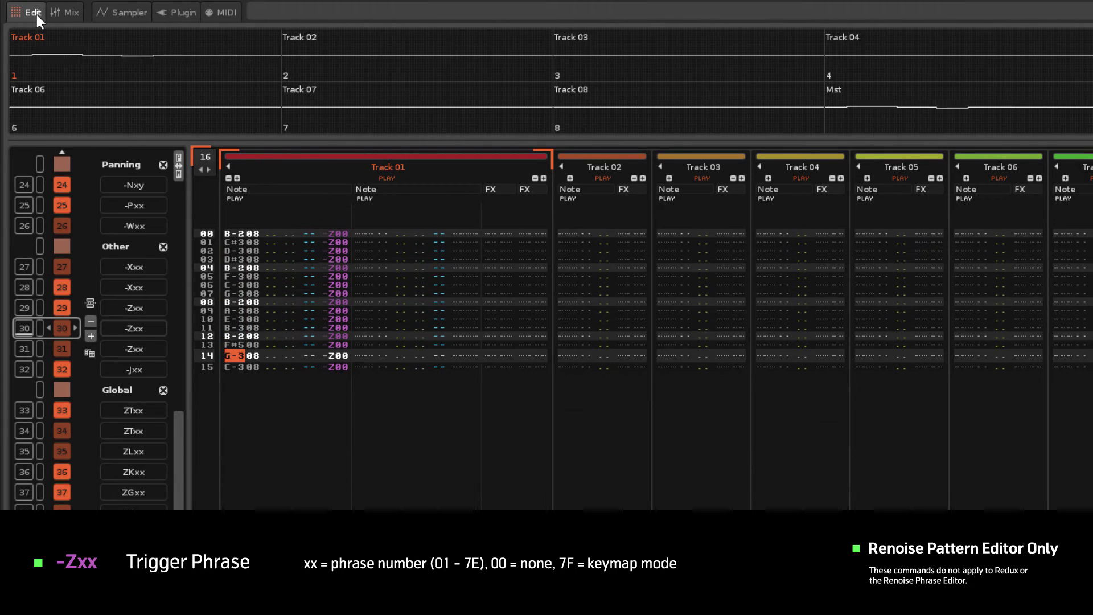
pyautogui.click(61, 350)
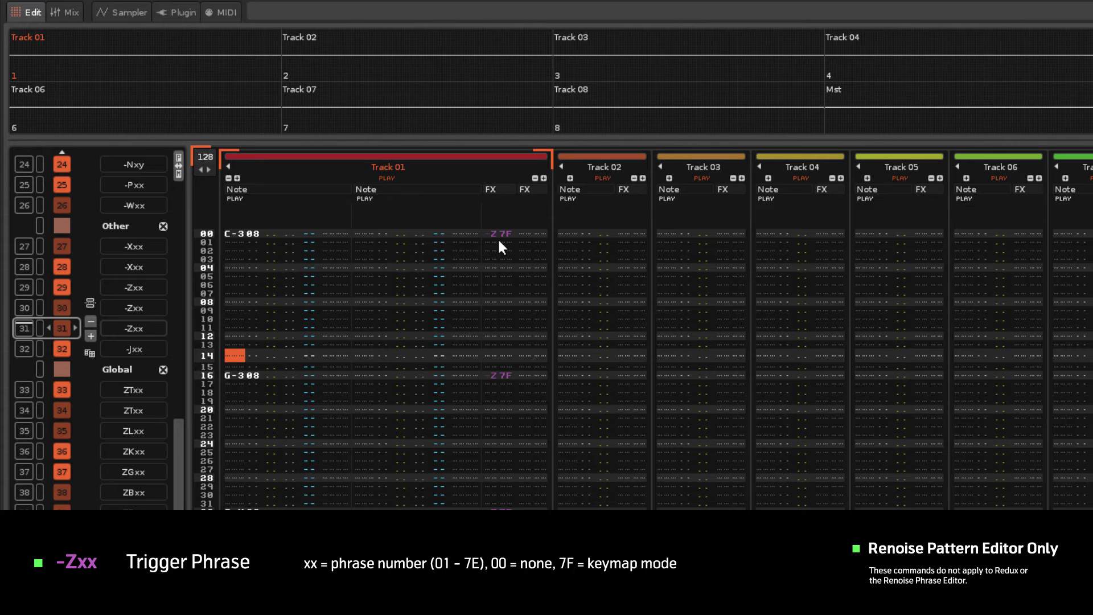
# Play the Z7F keymap-mode pattern and switch the instrument's phrase playback mode in the Sampler
pyautogui.press('space')
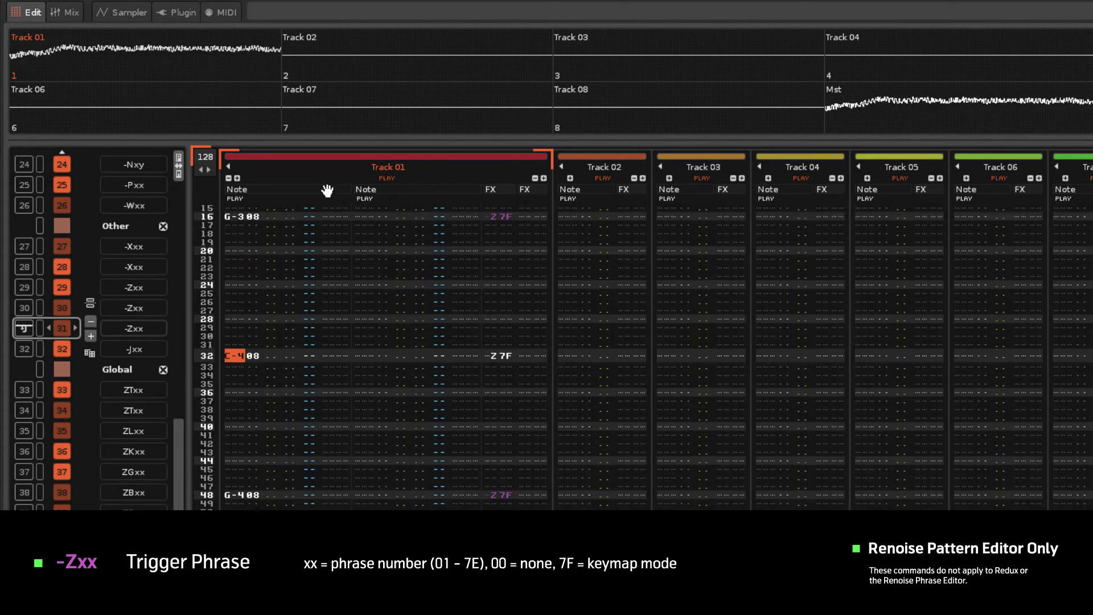
pyautogui.click(136, 11)
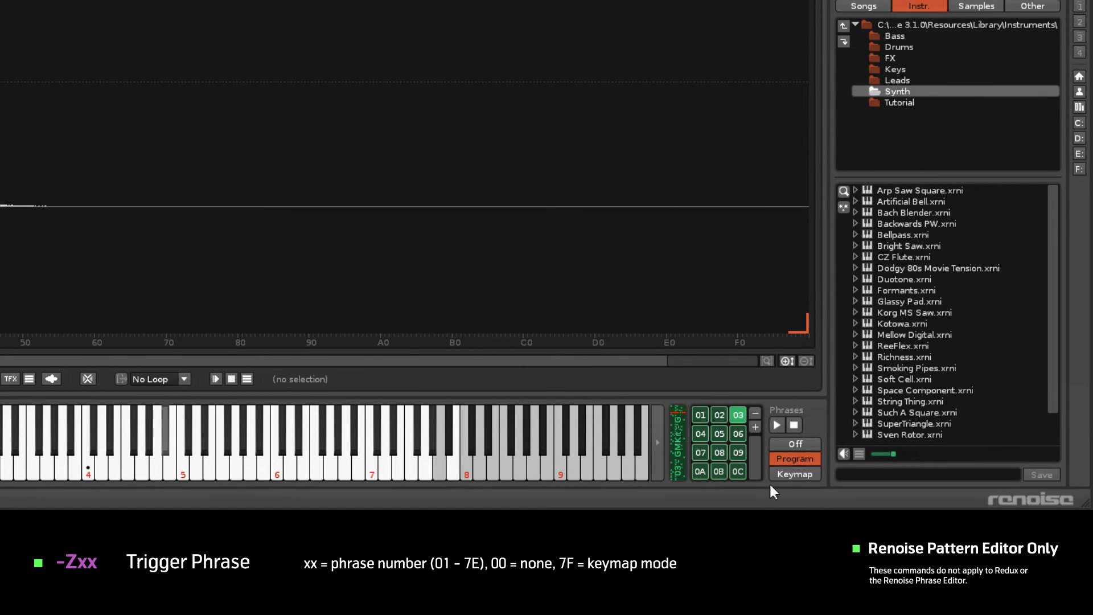
pyautogui.click(781, 472)
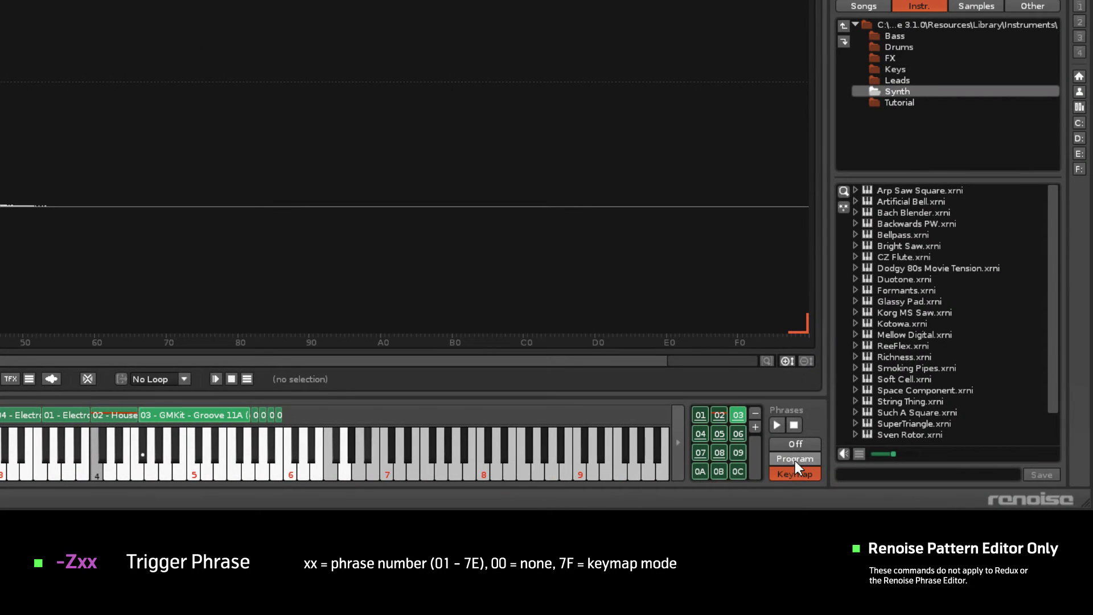
pyautogui.click(795, 460)
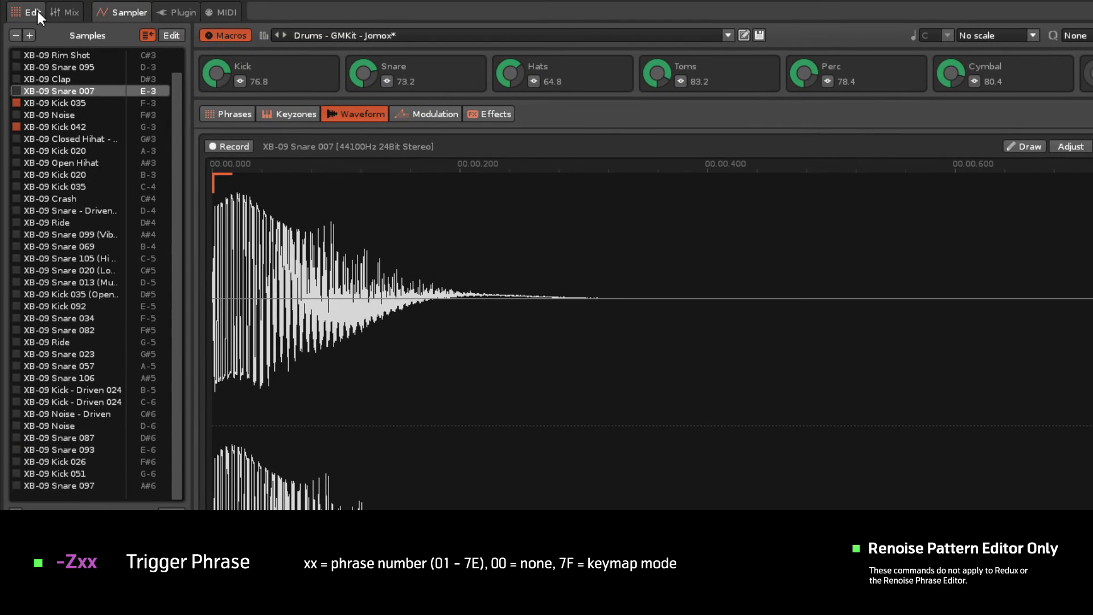
pyautogui.click(34, 12)
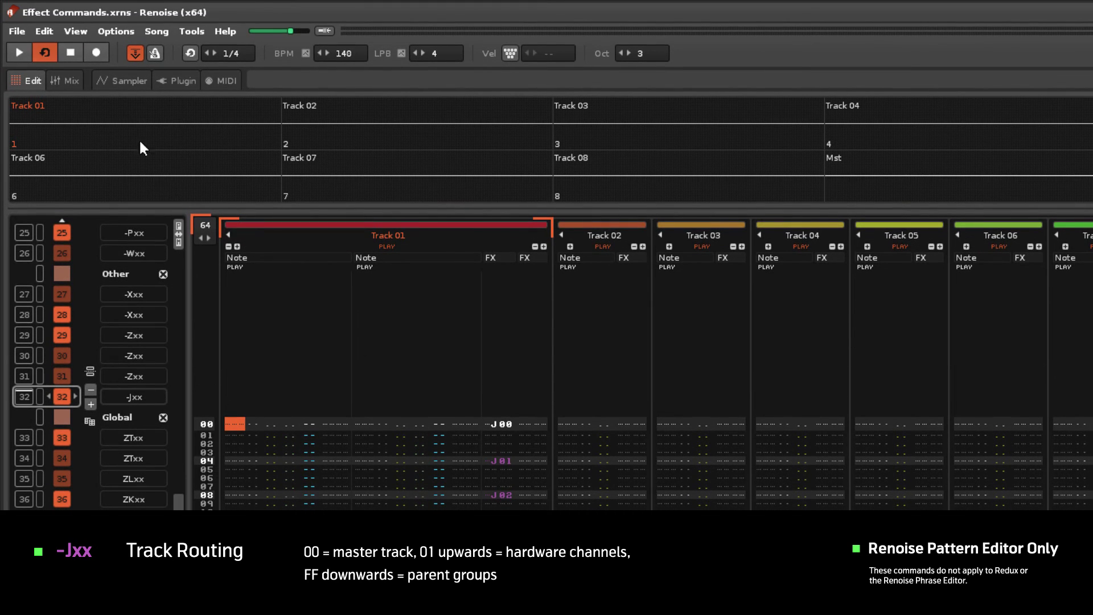
# Open Edit > Preferences on the Audio page showing DirectSound, 44100 Hz and 35 ms latency
pyautogui.click(40, 30)
pyautogui.click(98, 304)
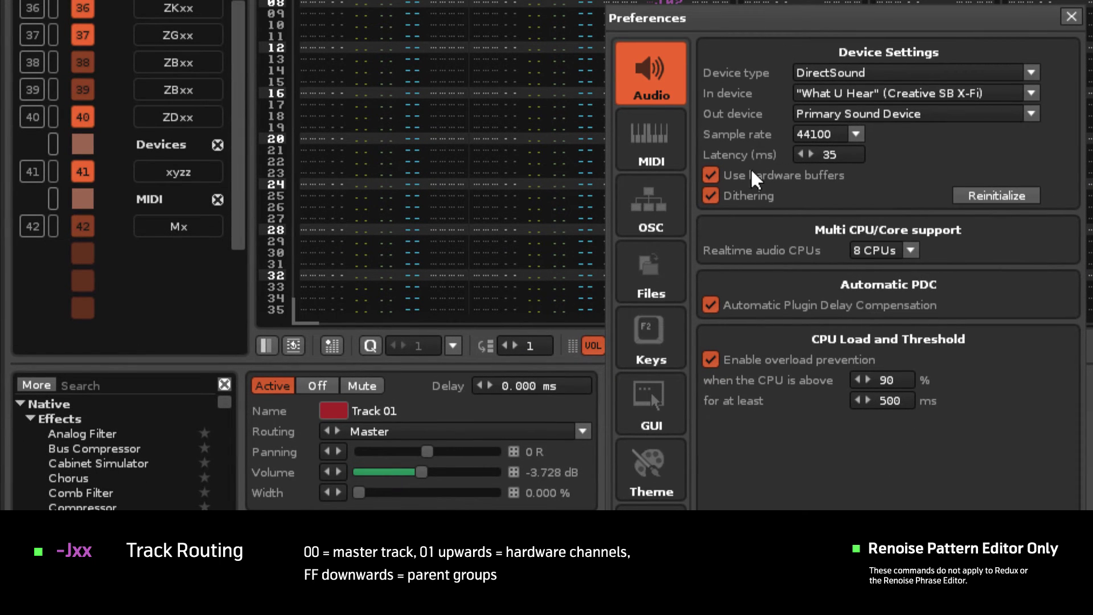
# Switch the audio device type from DirectSound to ASIO, checking Track 01's output list before and after
pyautogui.click(583, 431)
pyautogui.click(582, 431)
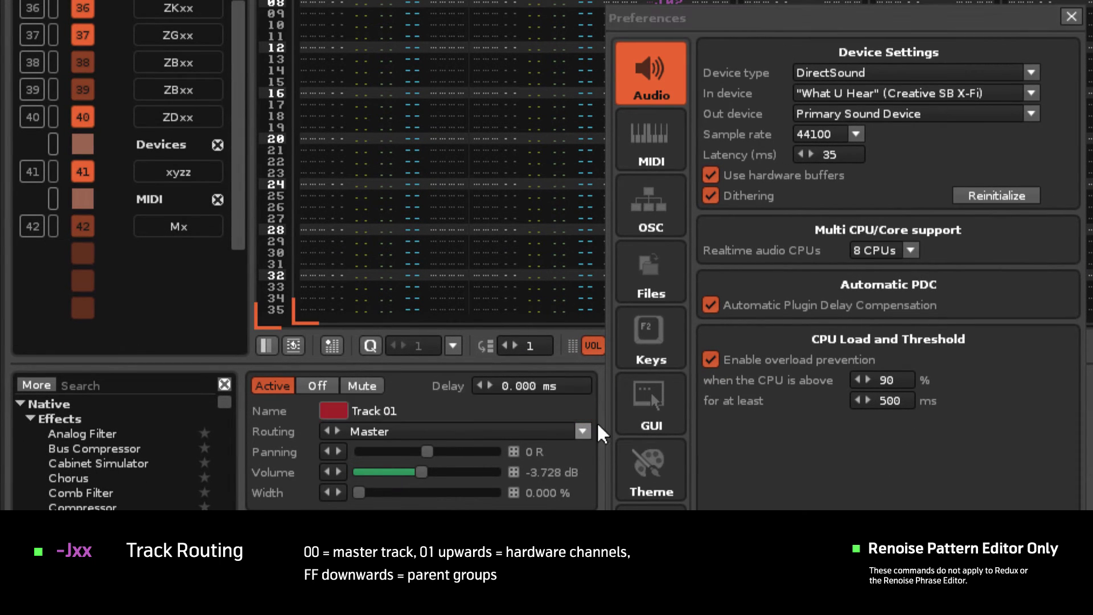
pyautogui.click(1031, 72)
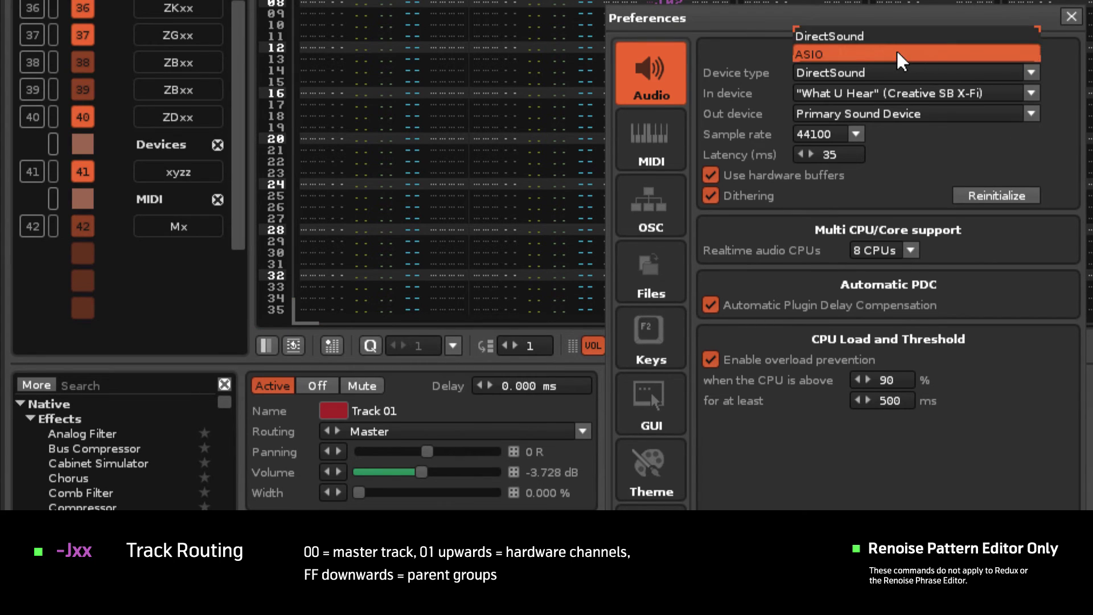
pyautogui.click(934, 55)
pyautogui.click(583, 431)
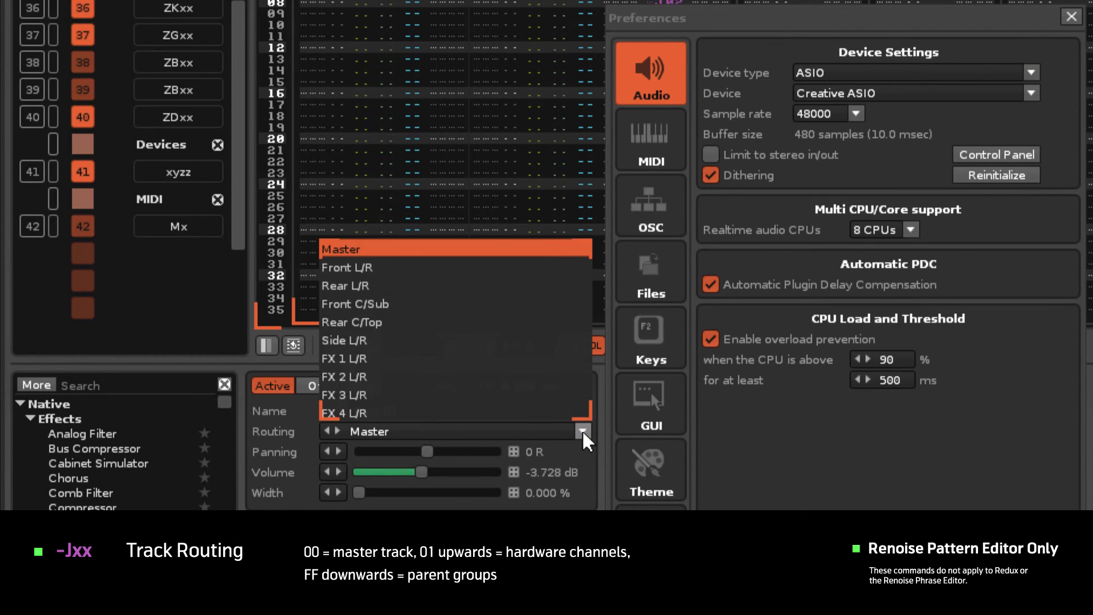
pyautogui.click(583, 431)
# Try the ASIO4ALL v2 and FL Studio ASIO devices, checking Track 01's routing outputs for each
pyautogui.click(1032, 94)
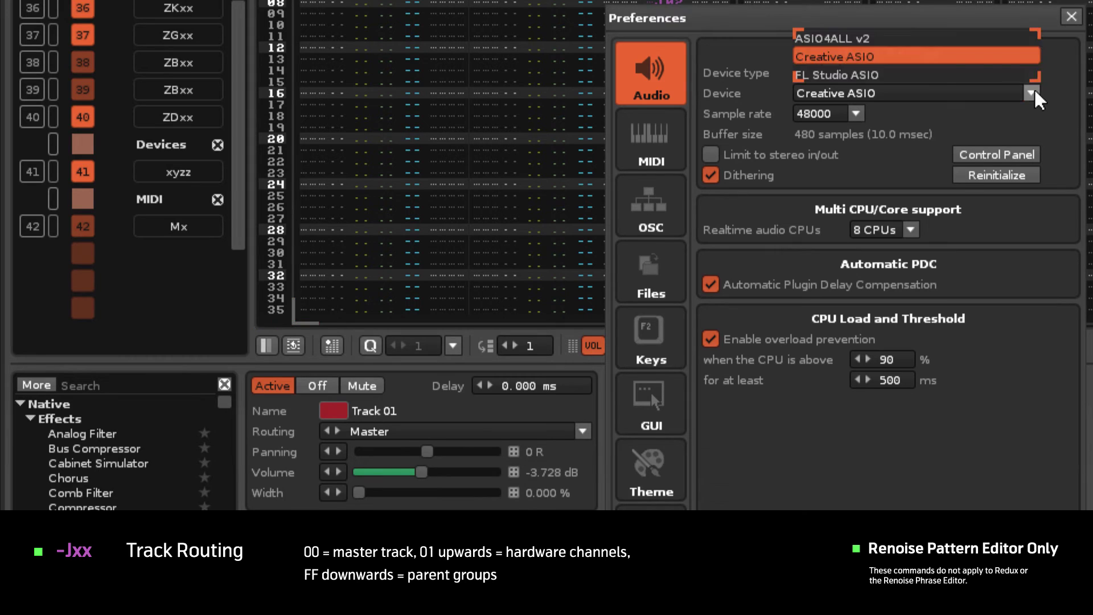
pyautogui.click(907, 39)
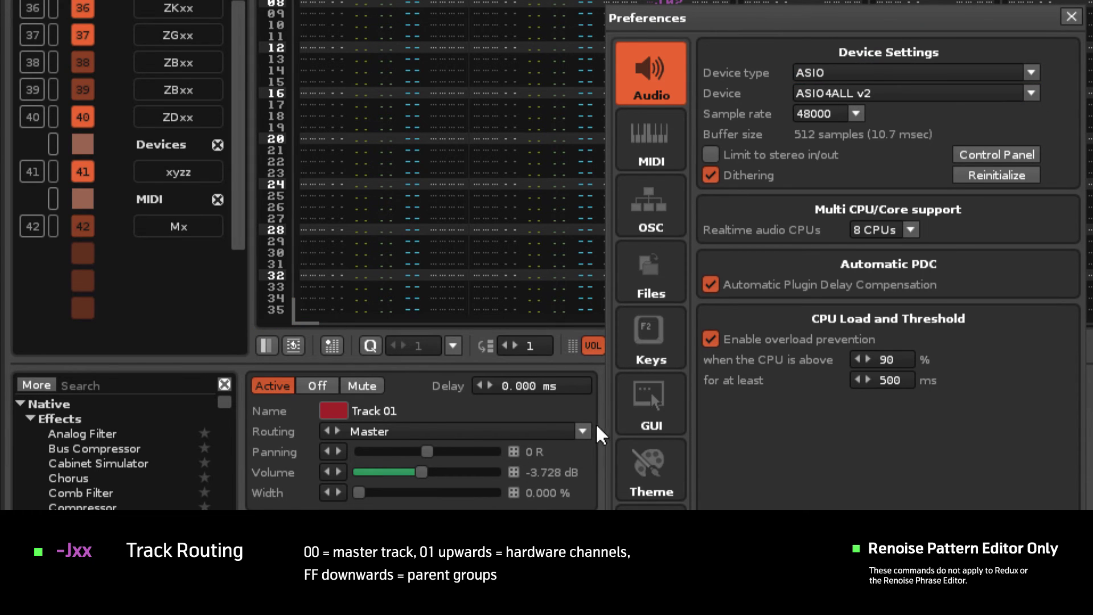
pyautogui.click(583, 432)
pyautogui.click(582, 431)
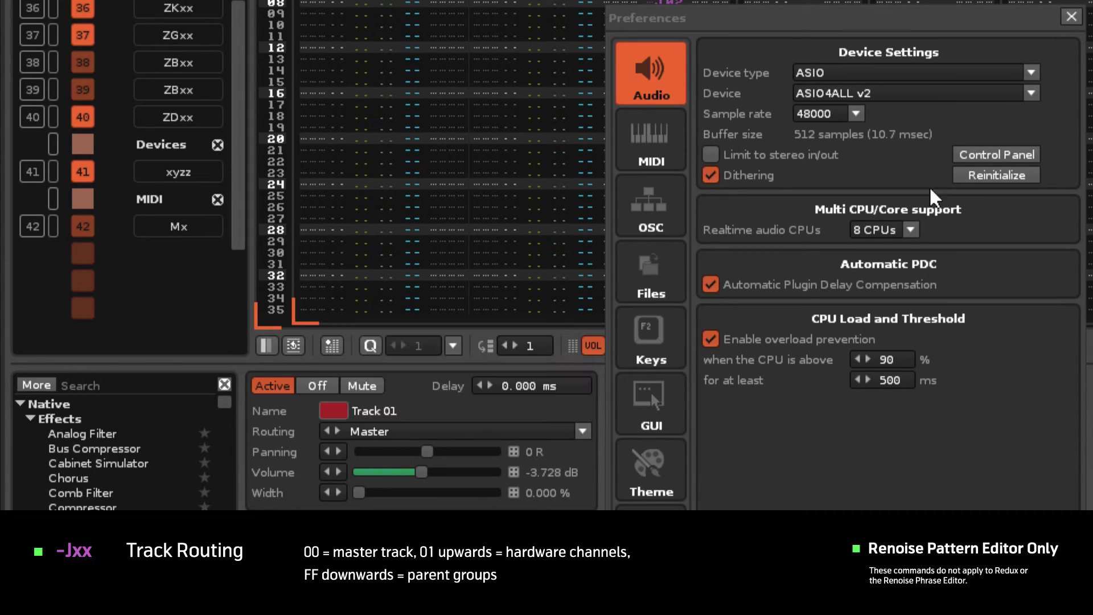
pyautogui.click(1032, 94)
pyautogui.click(962, 75)
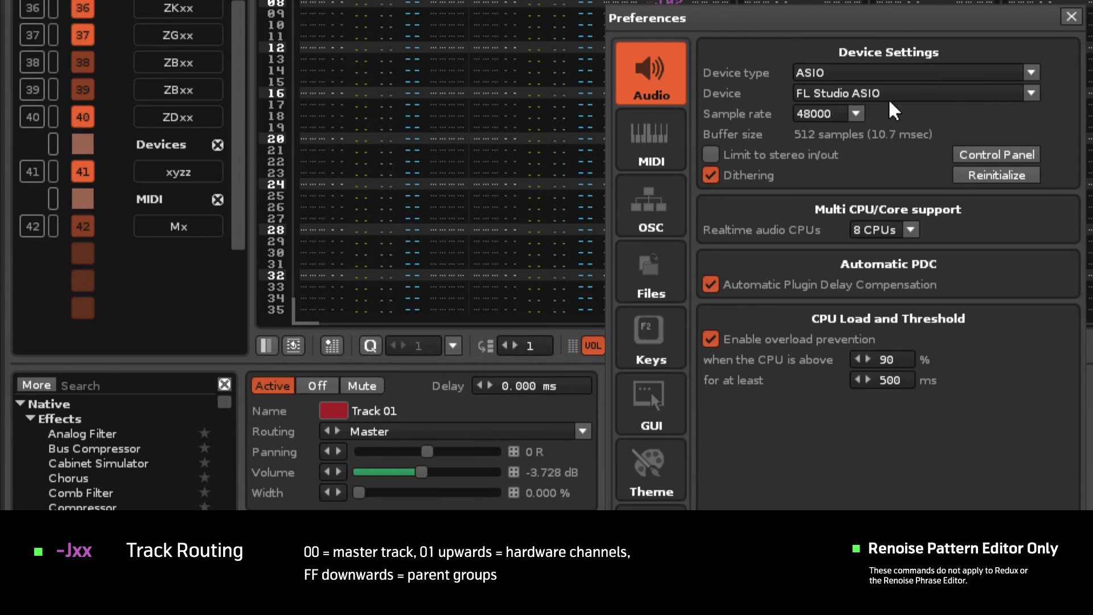
pyautogui.click(582, 431)
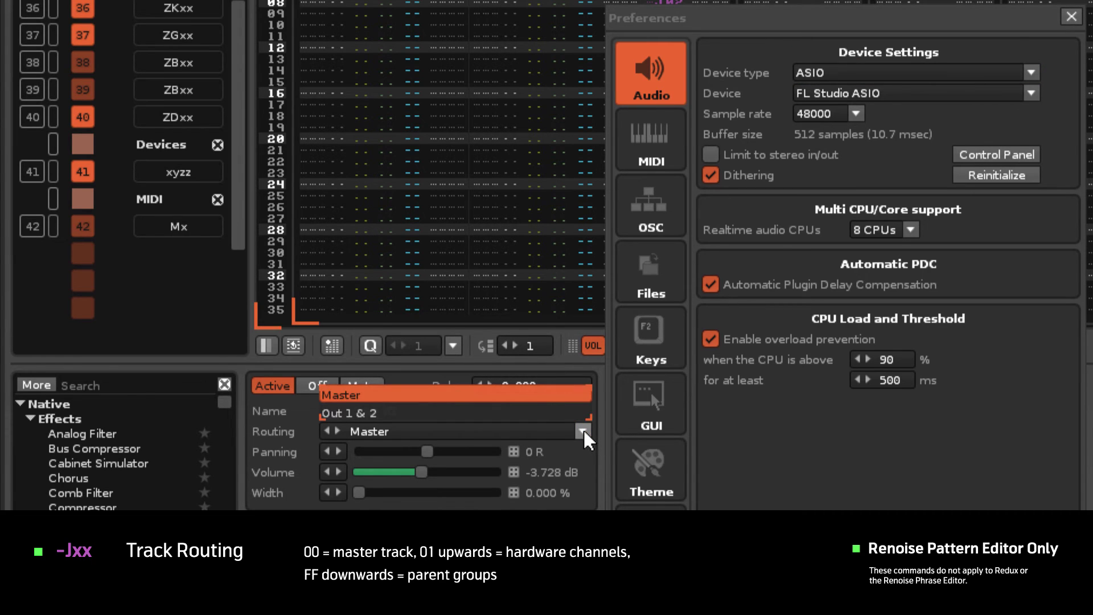
pyautogui.click(584, 436)
# Choose Creative ASIO as the audio device and close Preferences
pyautogui.click(1032, 94)
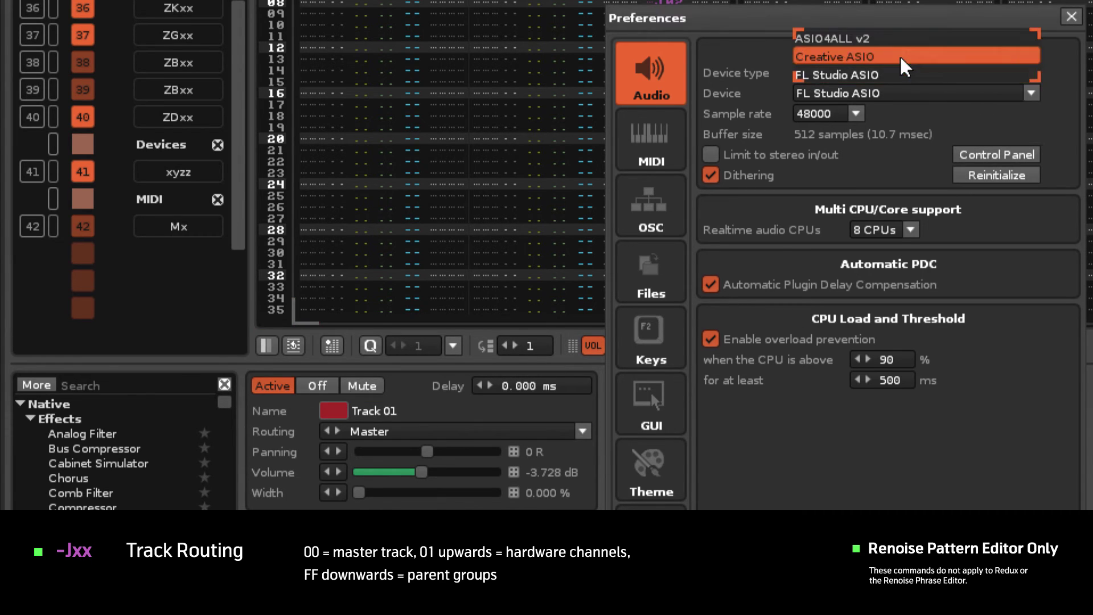
pyautogui.click(928, 56)
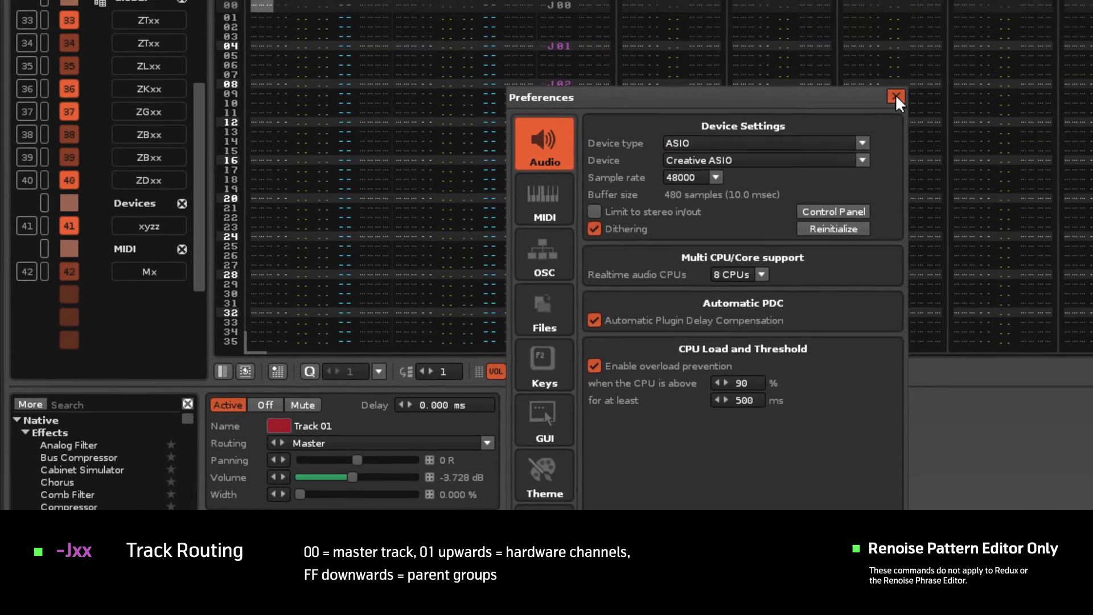
pyautogui.click(895, 94)
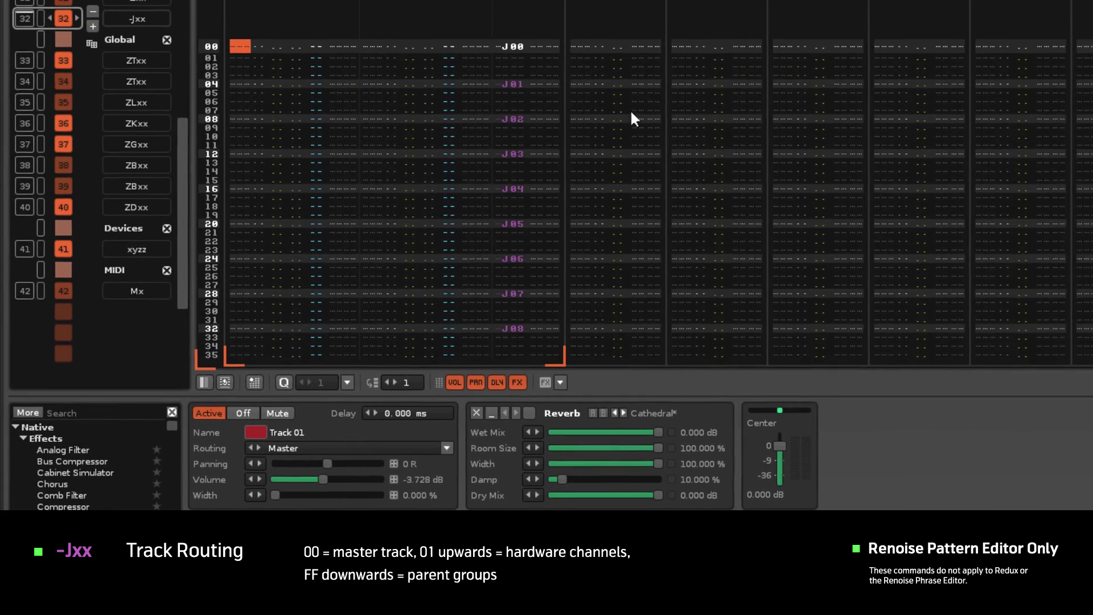
# Play the routing pattern, nest Track 01 in Groups 02, 03 and 04, and select its J00 cell
pyautogui.press('space')
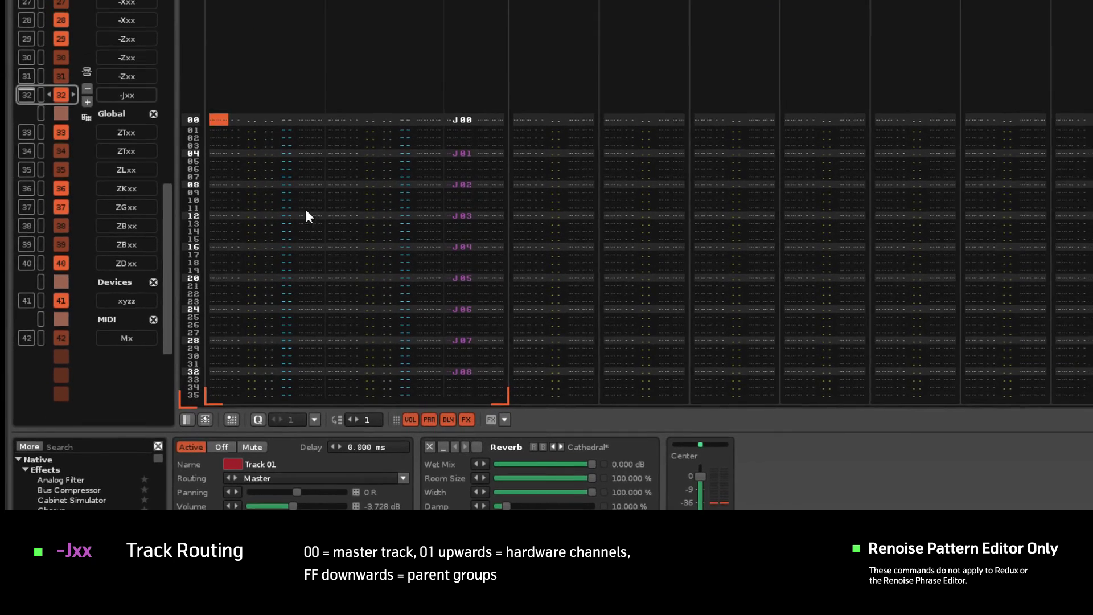
pyautogui.rightClick(306, 211)
pyautogui.click(354, 417)
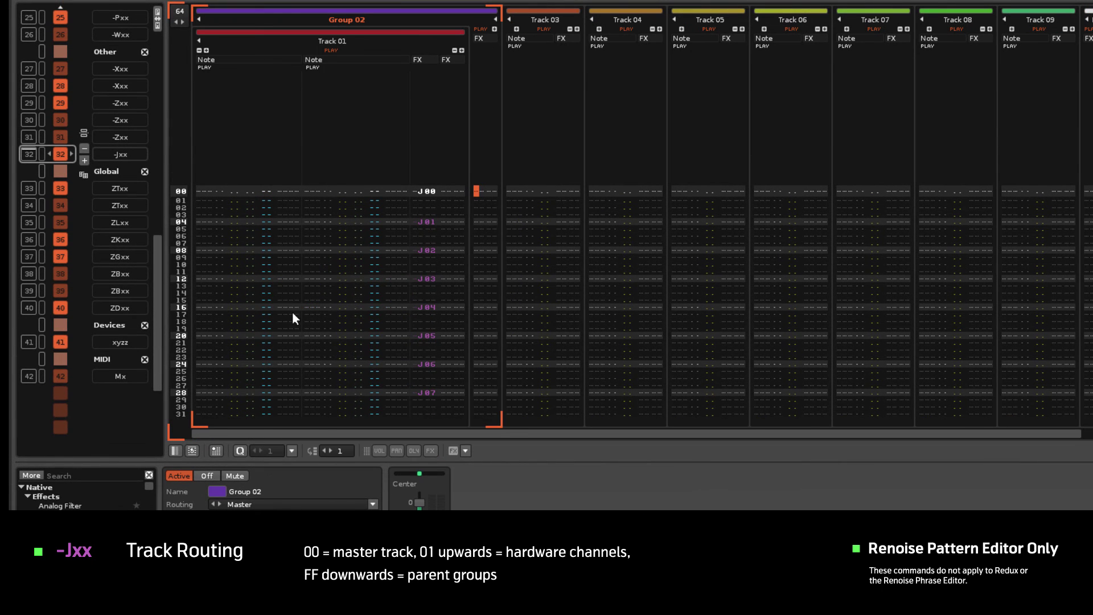
pyautogui.rightClick(265, 265)
pyautogui.click(302, 399)
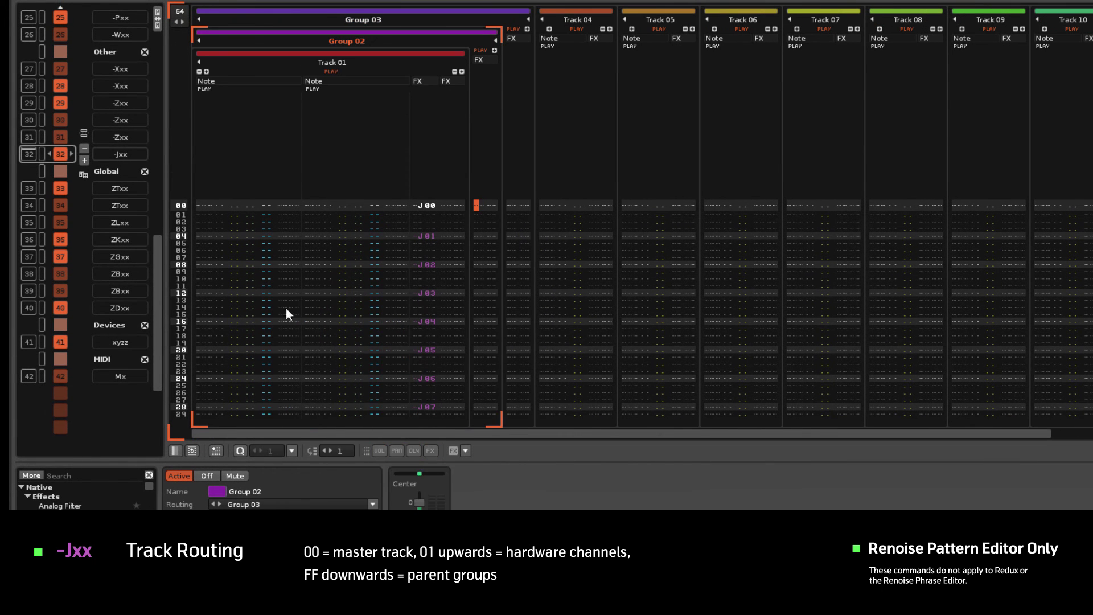
pyautogui.rightClick(272, 293)
pyautogui.click(307, 416)
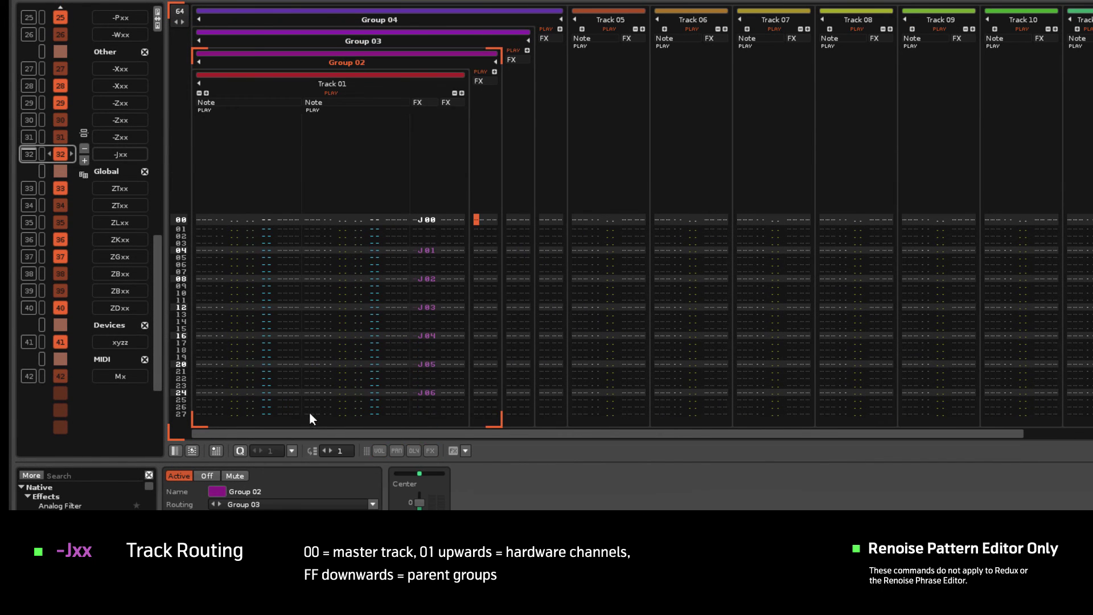
pyautogui.click(427, 220)
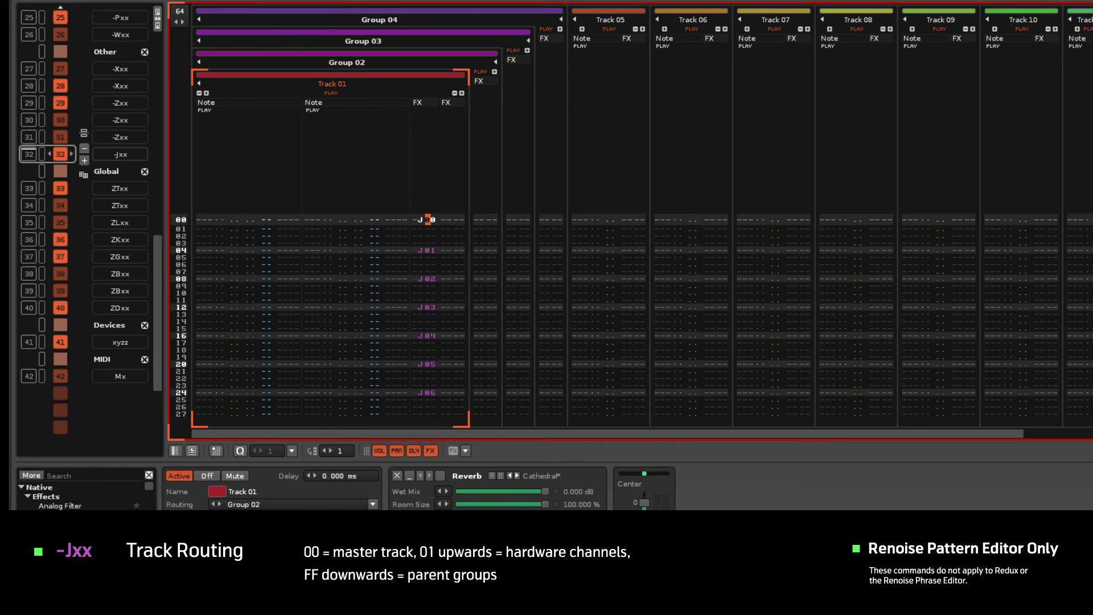